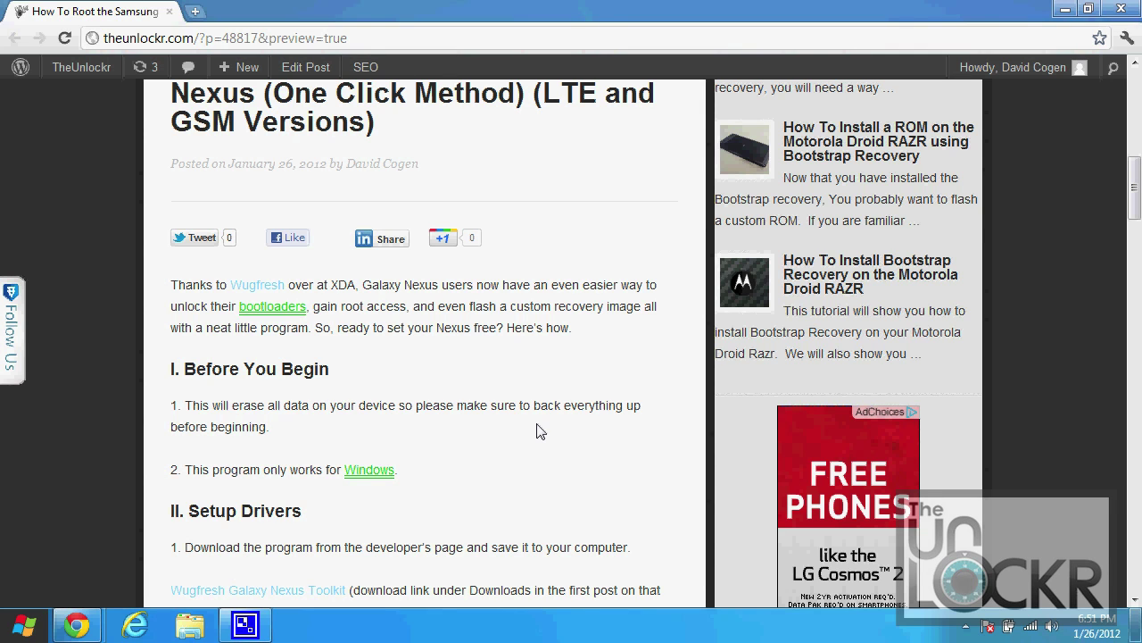
Scroll TheUnlockr's Galaxy Nexus root article down to the Setup Drivers section.
scroll(539, 431, "down", 4)
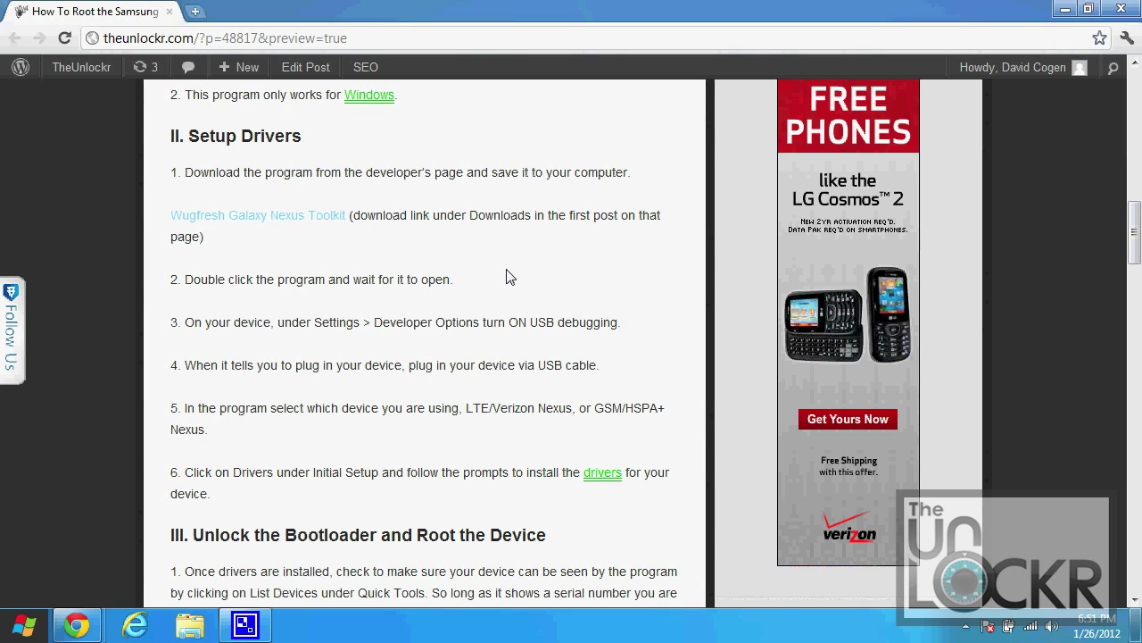
Follow the XDA Wugfresh toolkit thread's download link to the GnexRootToolkit.v1.3.sfx.exe RapidShare page.
left_click(295, 217)
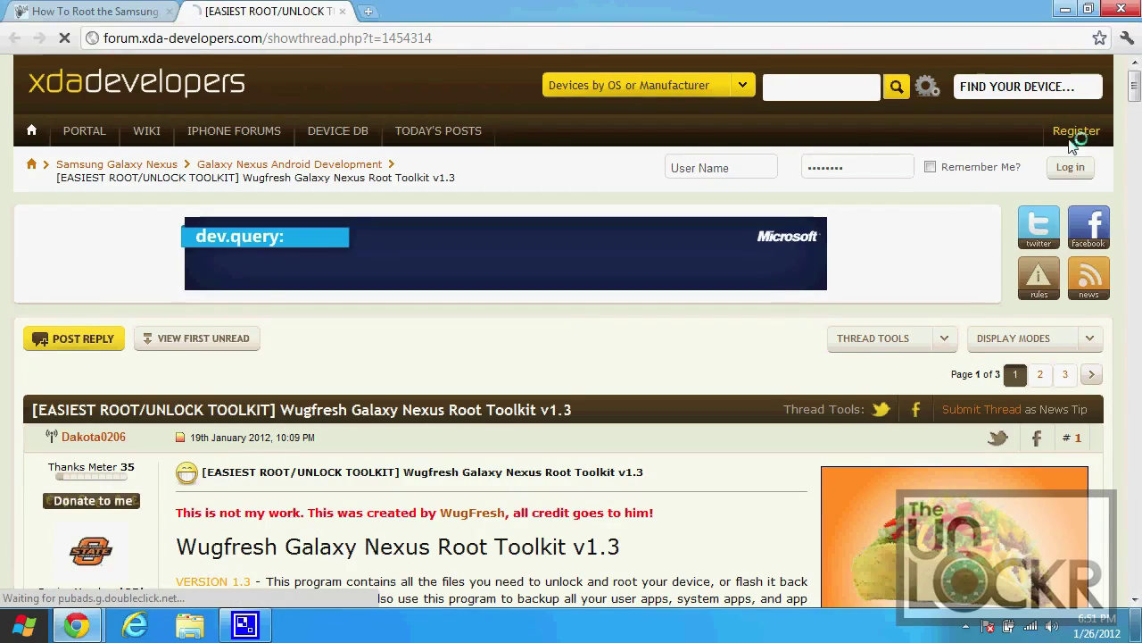
left_click_drag(1135, 83, 1134, 278)
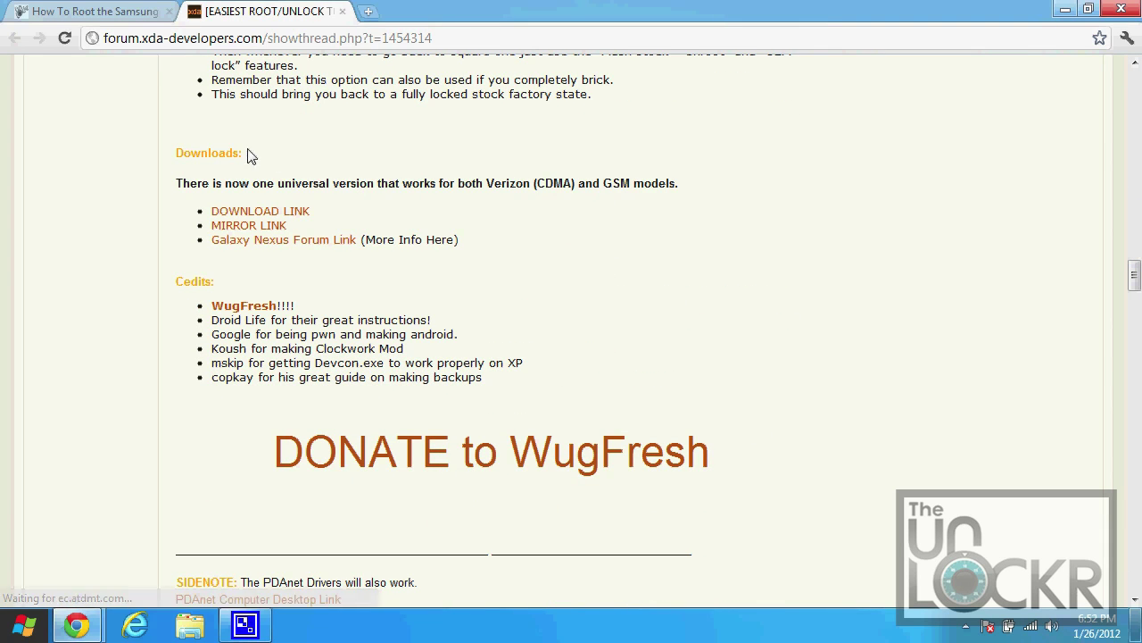
left_click(239, 216)
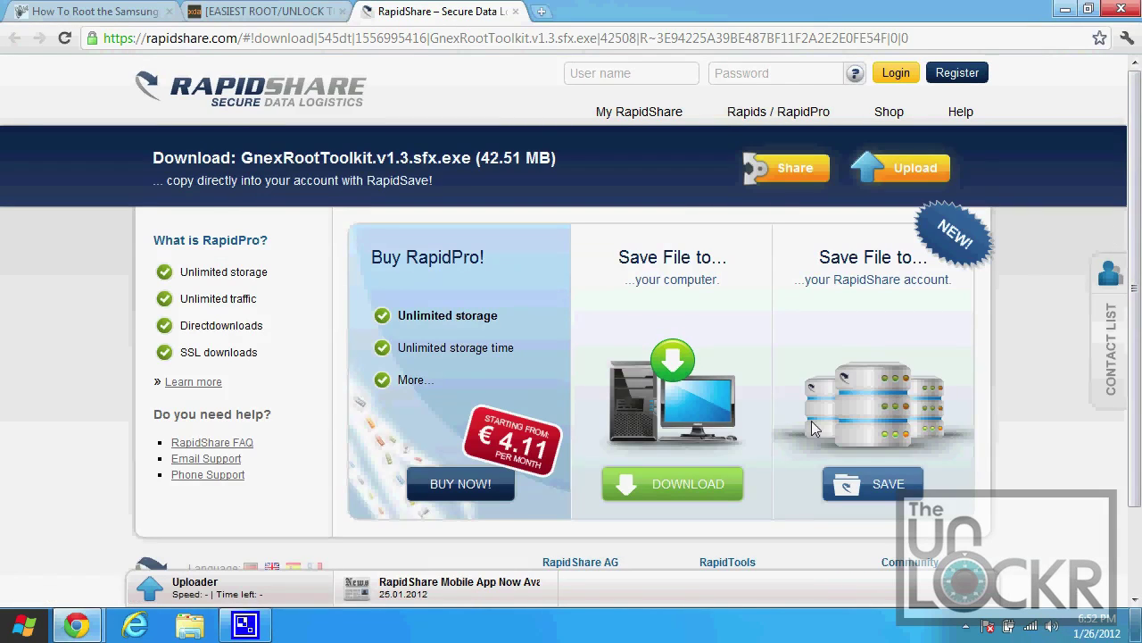
Download GnexRootToolkit.v1.3.sfx.exe from RapidShare, keeping it despite Chrome's warning.
left_click(676, 487)
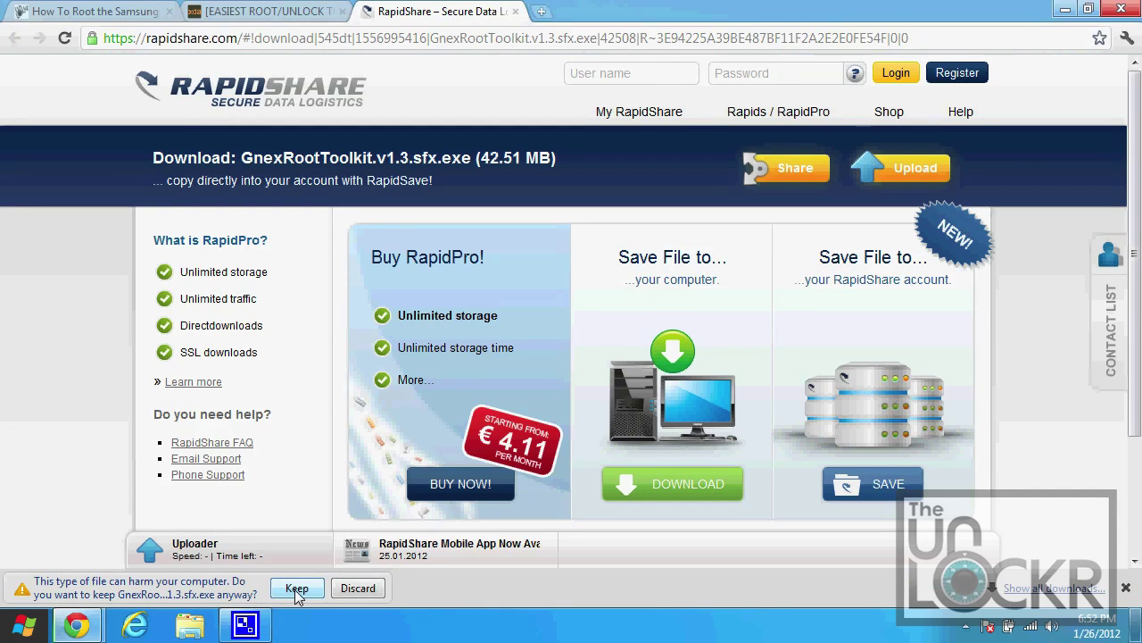
left_click(298, 591)
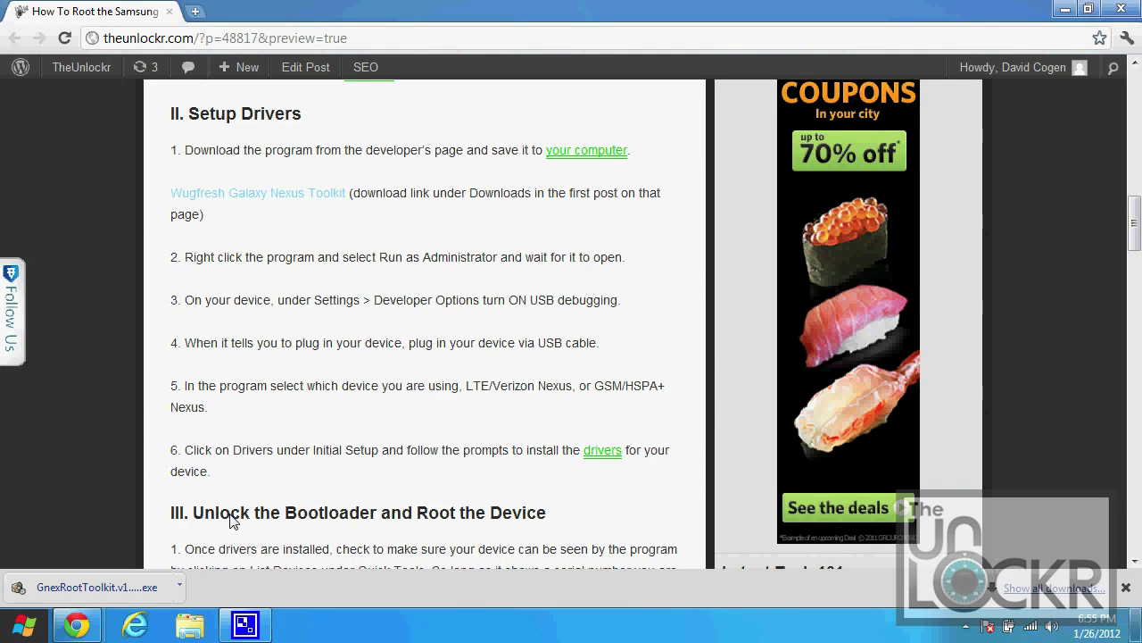
Run GnexRootToolkit.v1.3.sfx from Downloads as administrator, letting it past SmartScreen.
left_click(179, 587)
left_click(273, 533)
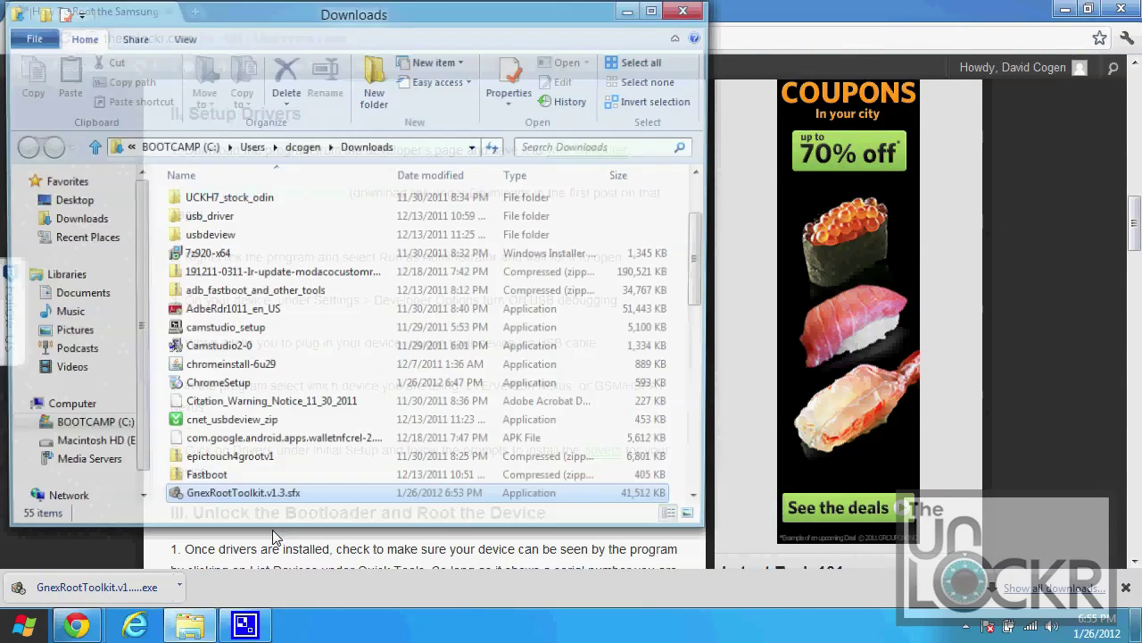
right_click(228, 502)
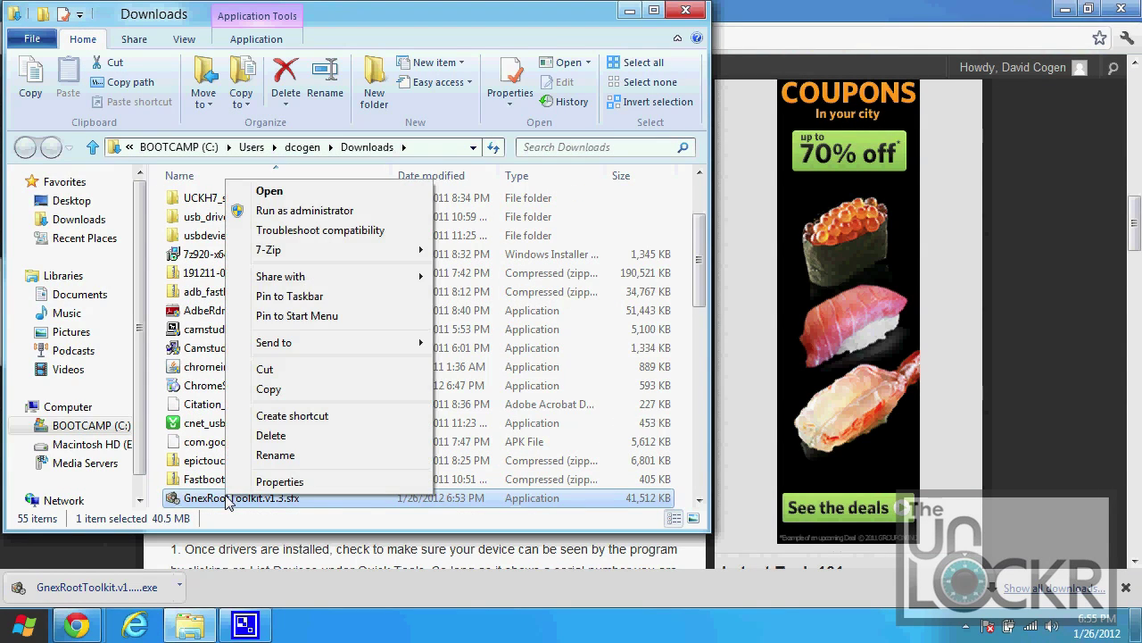
left_click(301, 217)
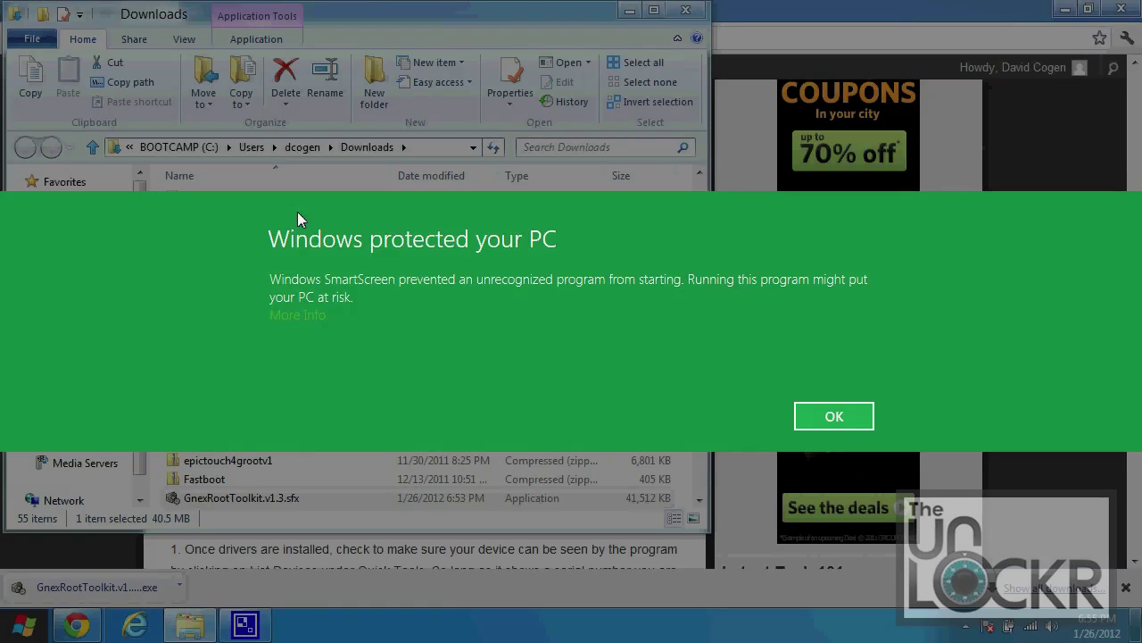
left_click(311, 314)
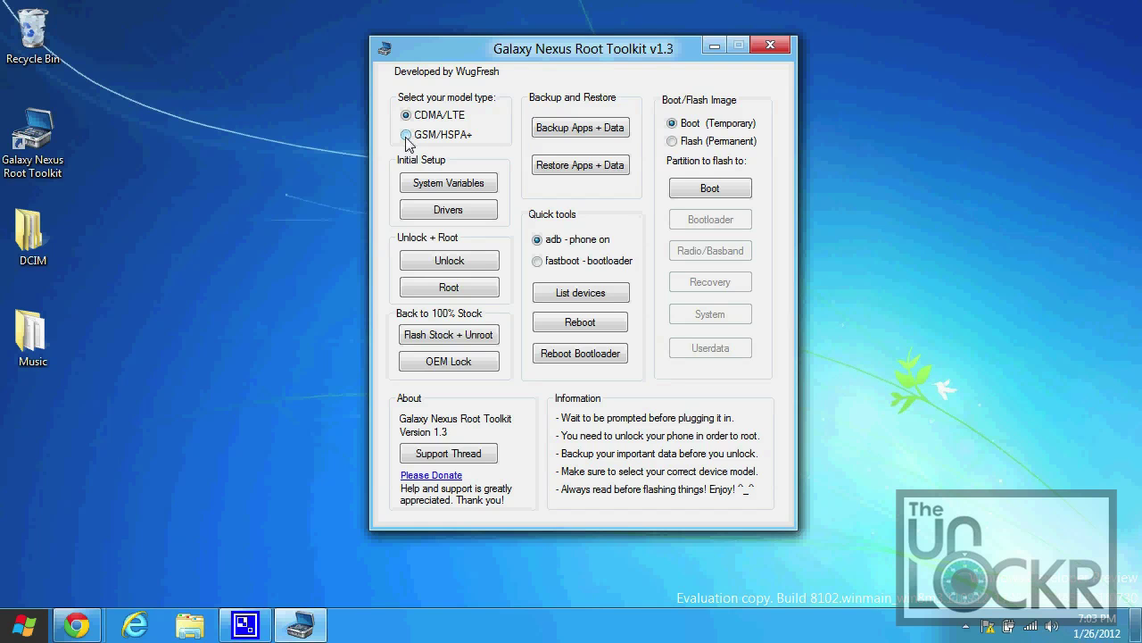
Select GSM/HSPA+, install the Galaxy Nexus drivers, and check the adb device list.
left_click(406, 136)
left_click(459, 213)
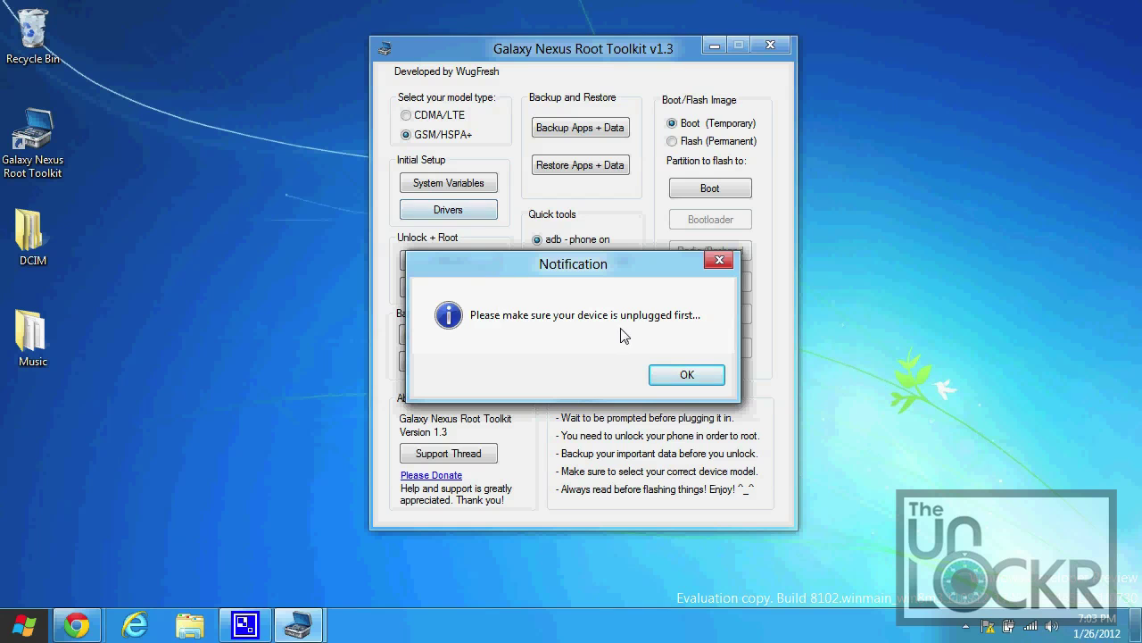
left_click(694, 376)
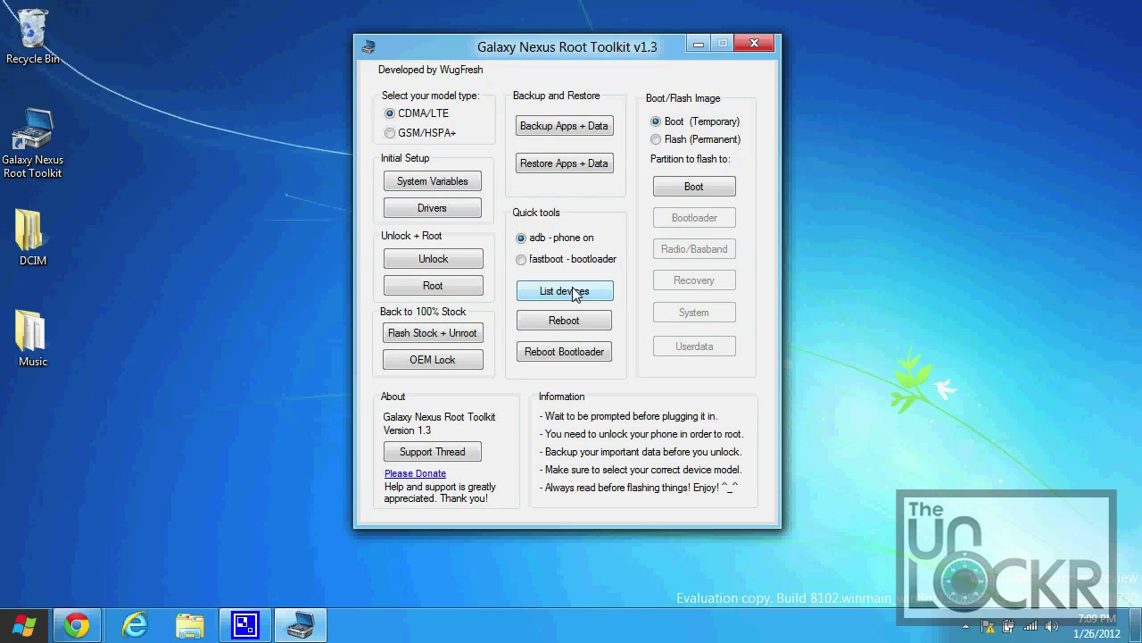
left_click(574, 291)
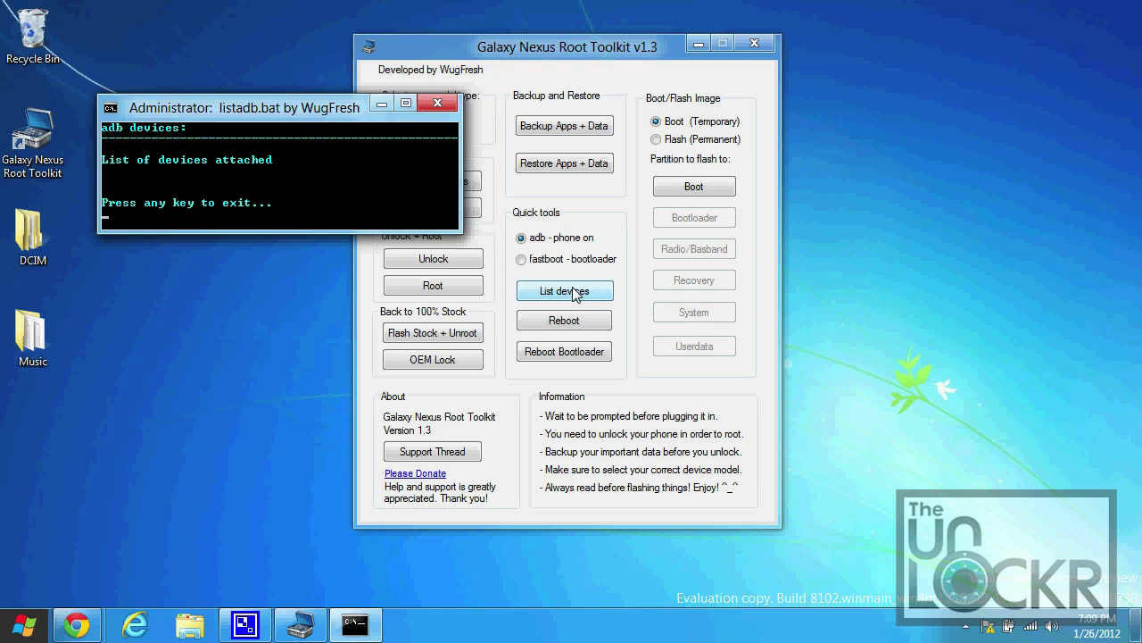
key("Return")
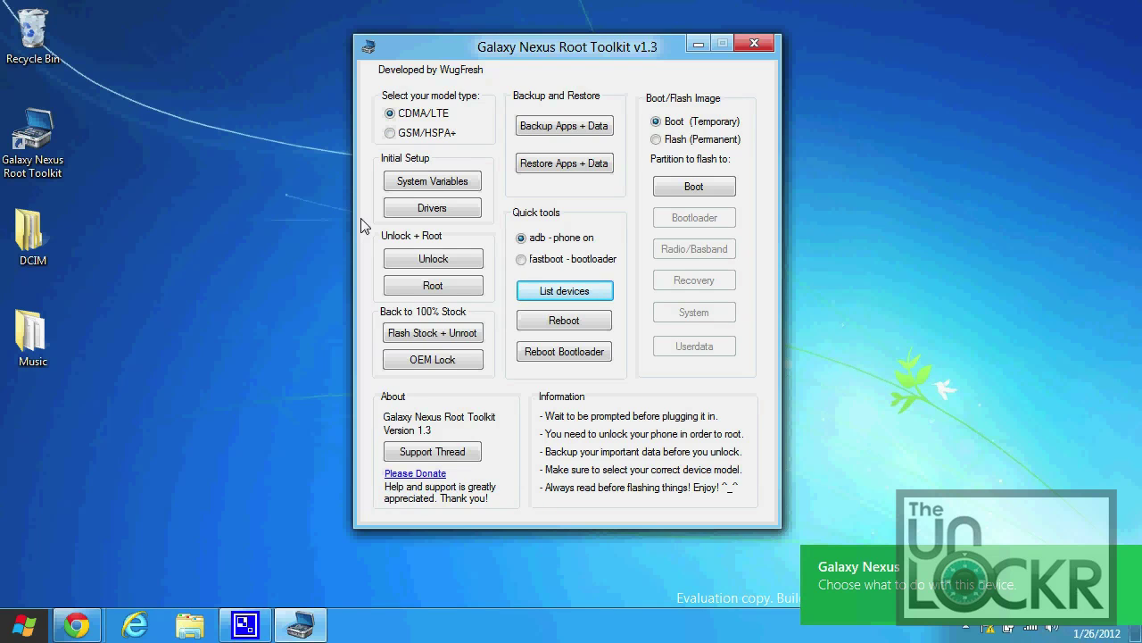
Recheck the adb device list for the phone, then launch the bootloader Unlock script.
left_click(576, 298)
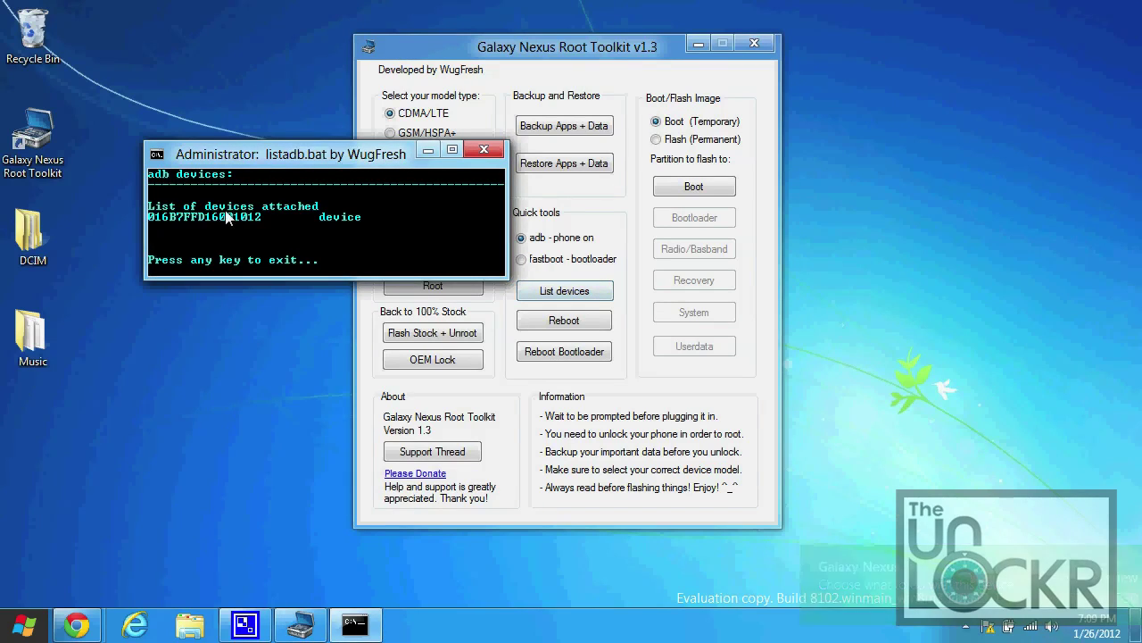
left_click(484, 150)
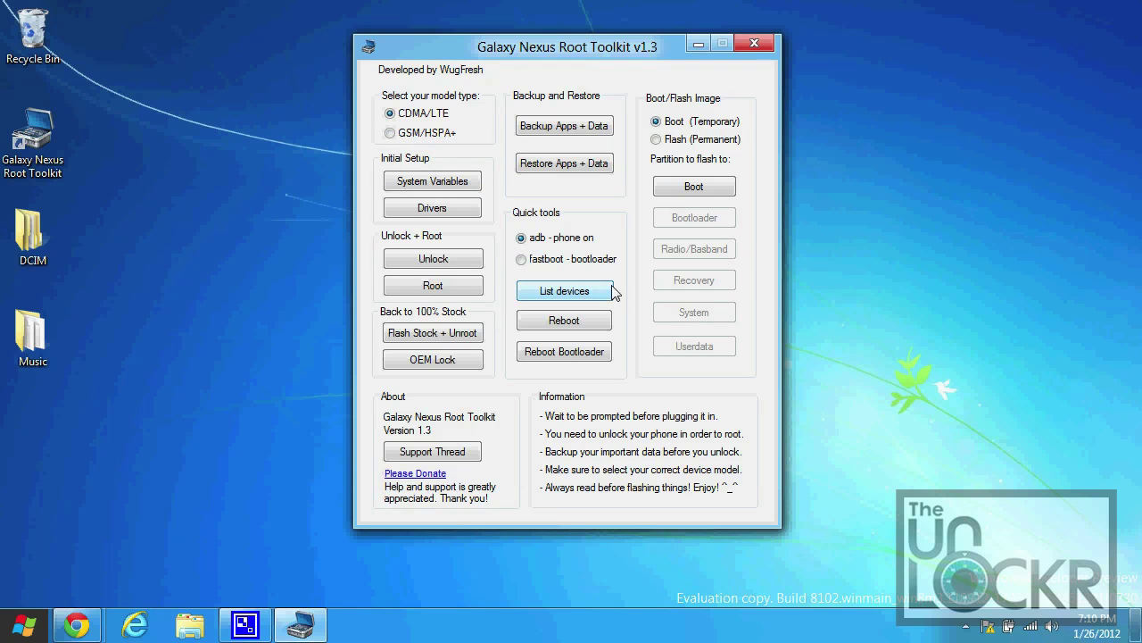
left_click(449, 261)
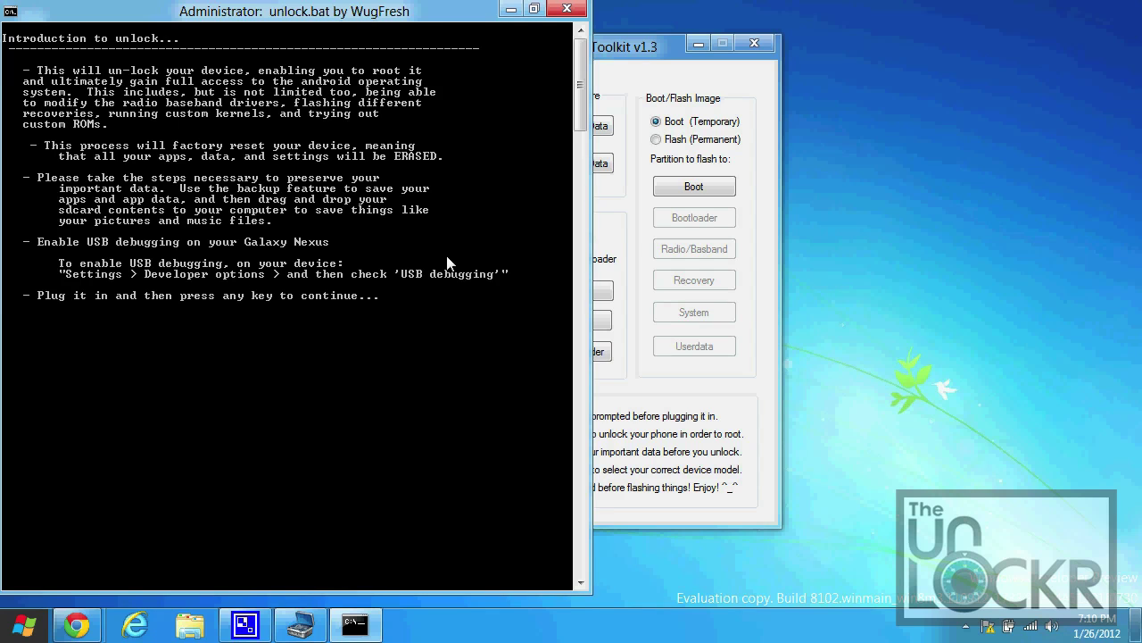
Continue unlock.bat, confirming the adb and fastboot devices so the bootloader unlocks.
key("Return")
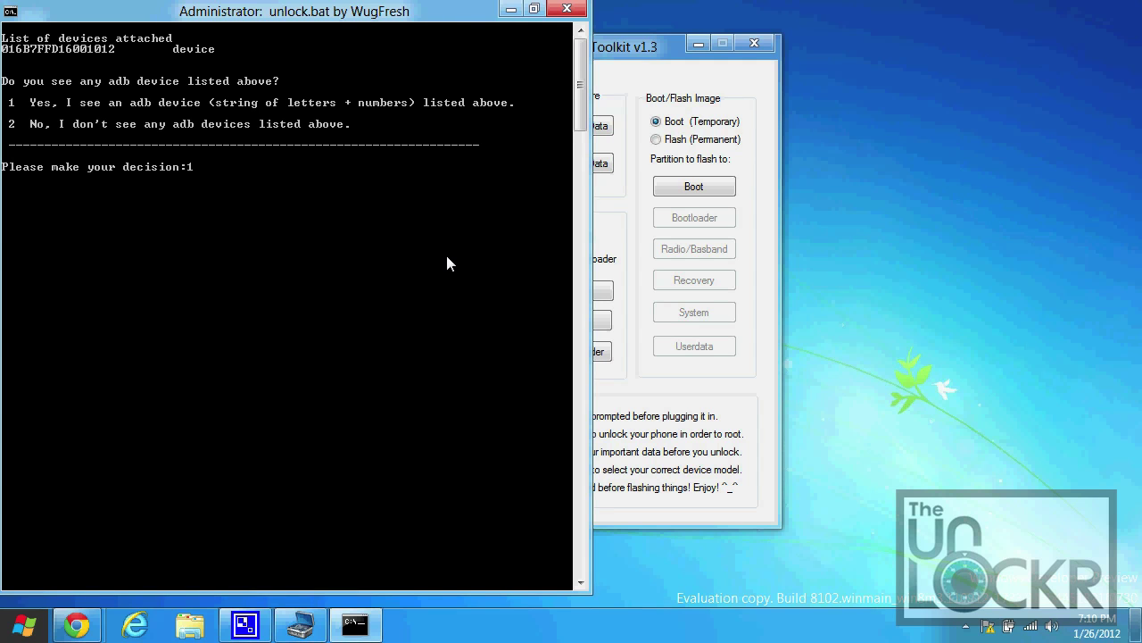
key("Return")
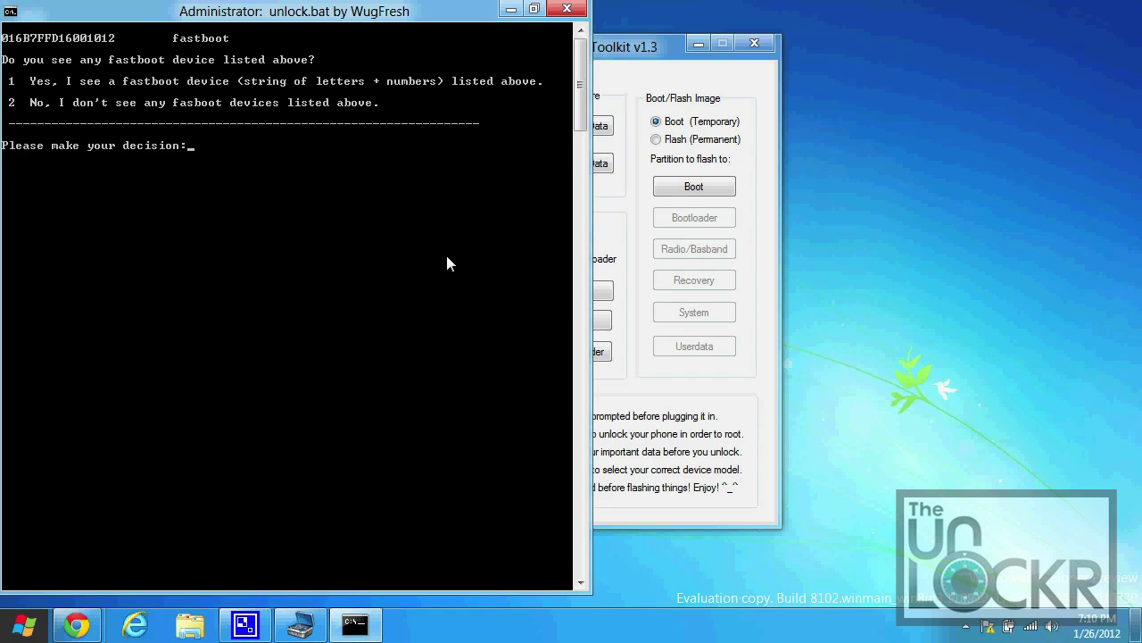
type("1")
key("Return")
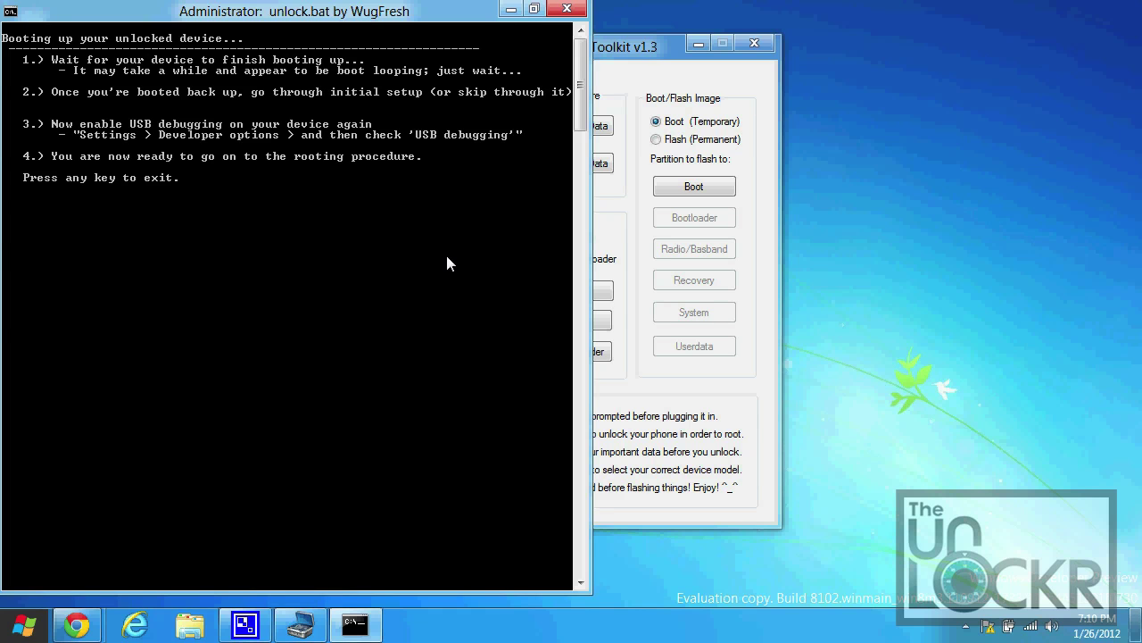
Exit the finished unlock.bat console to return to the toolkit window.
key("Return")
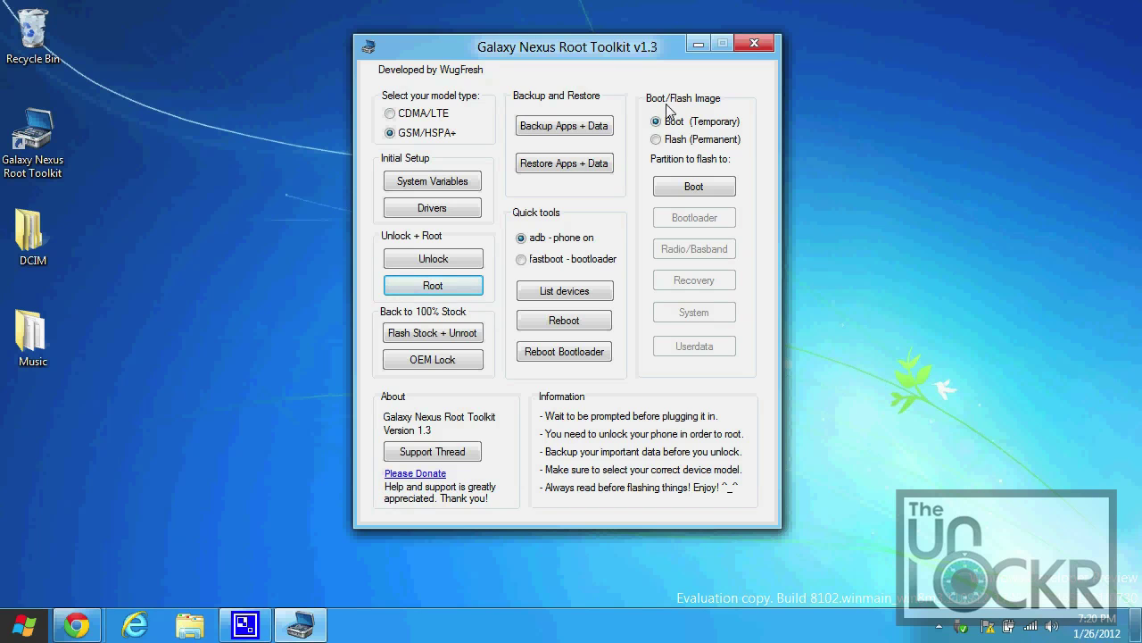
Run the Root script, entering 1 for the adb and fastboot devices to flash ClockworkMod recovery.
left_click(434, 286)
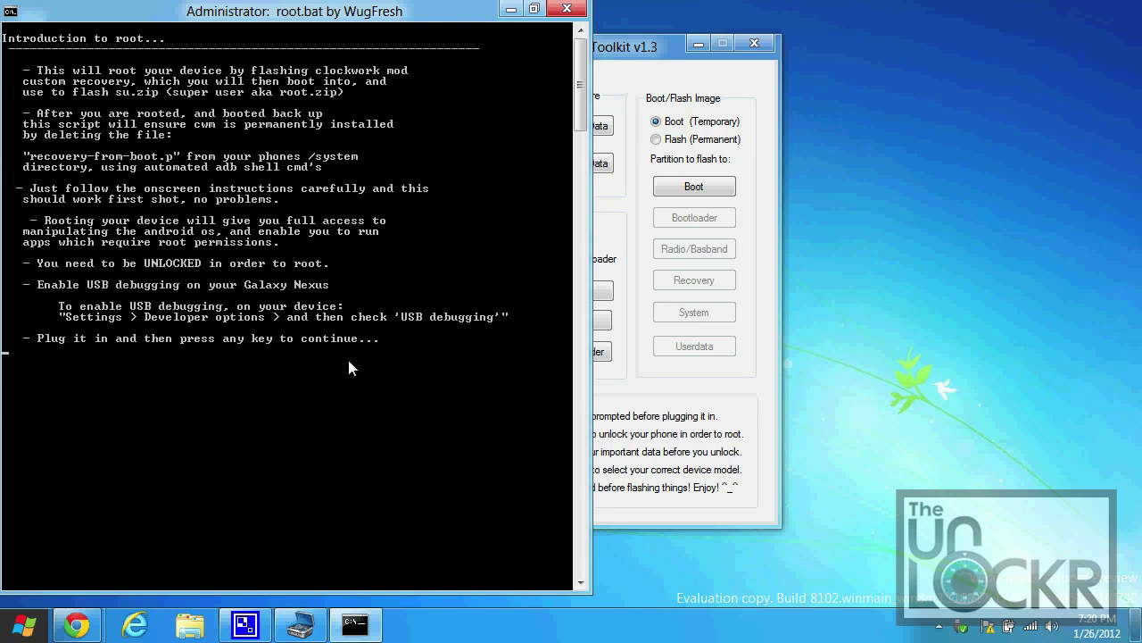
key("Return")
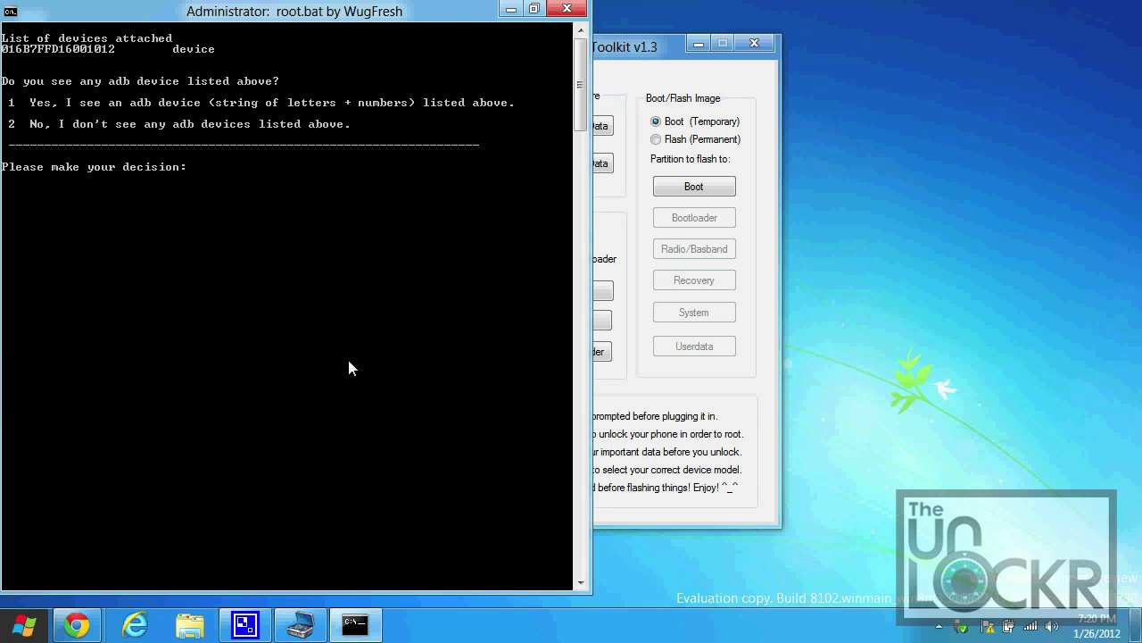
type("1")
key("Return")
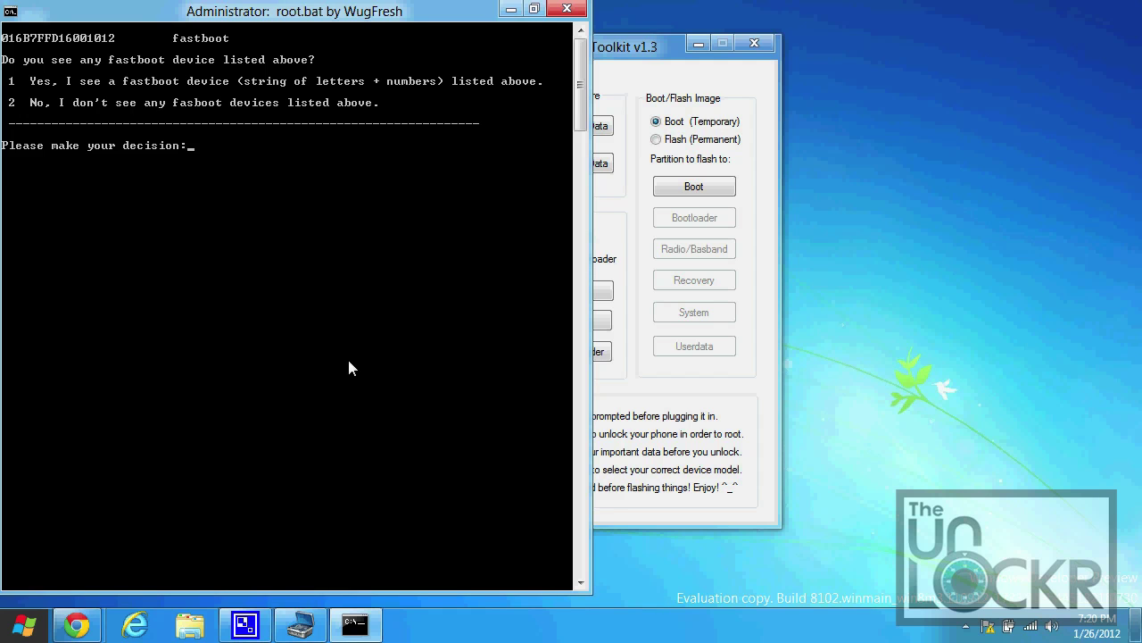
type("1")
key("Return")
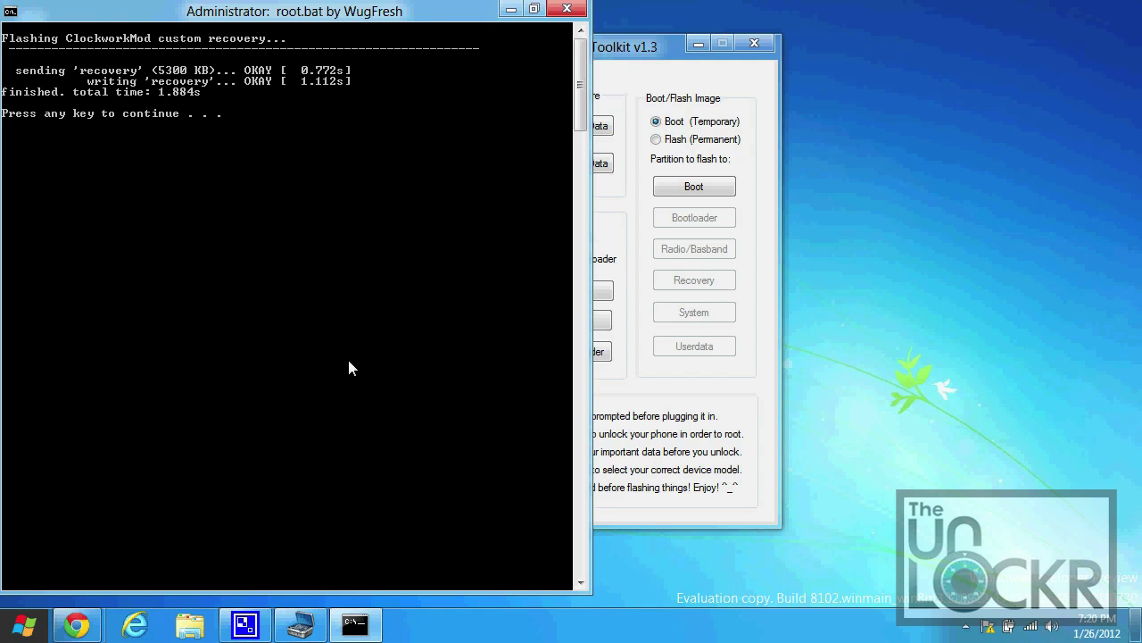
Continue root.bat past the recovery flash and the on-device su.zip rooting steps.
key("Return")
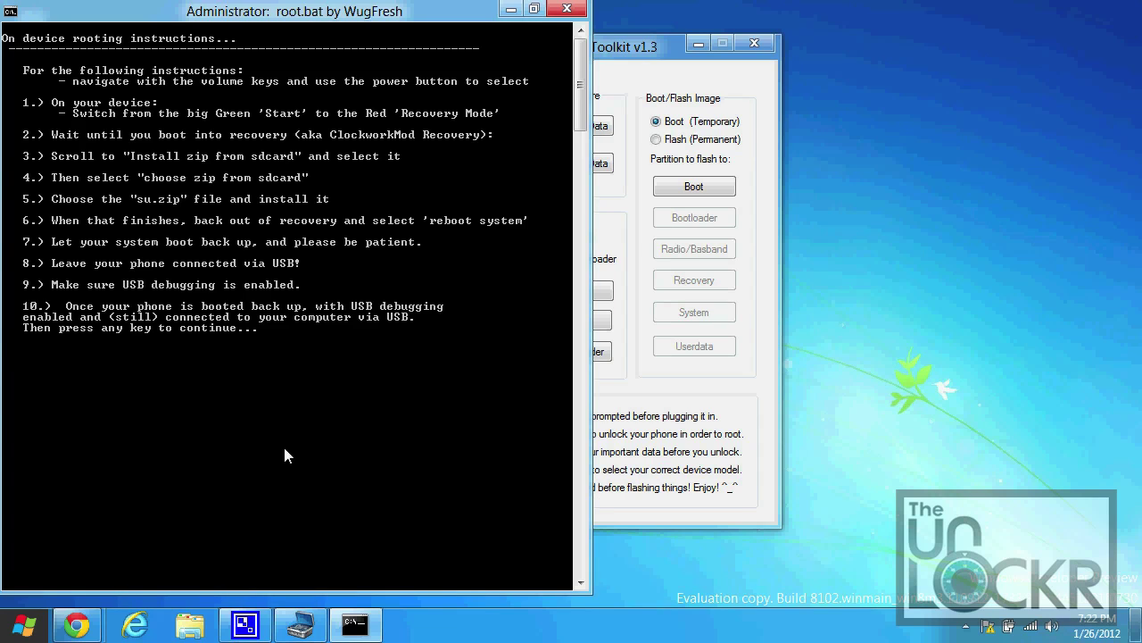
key("Return")
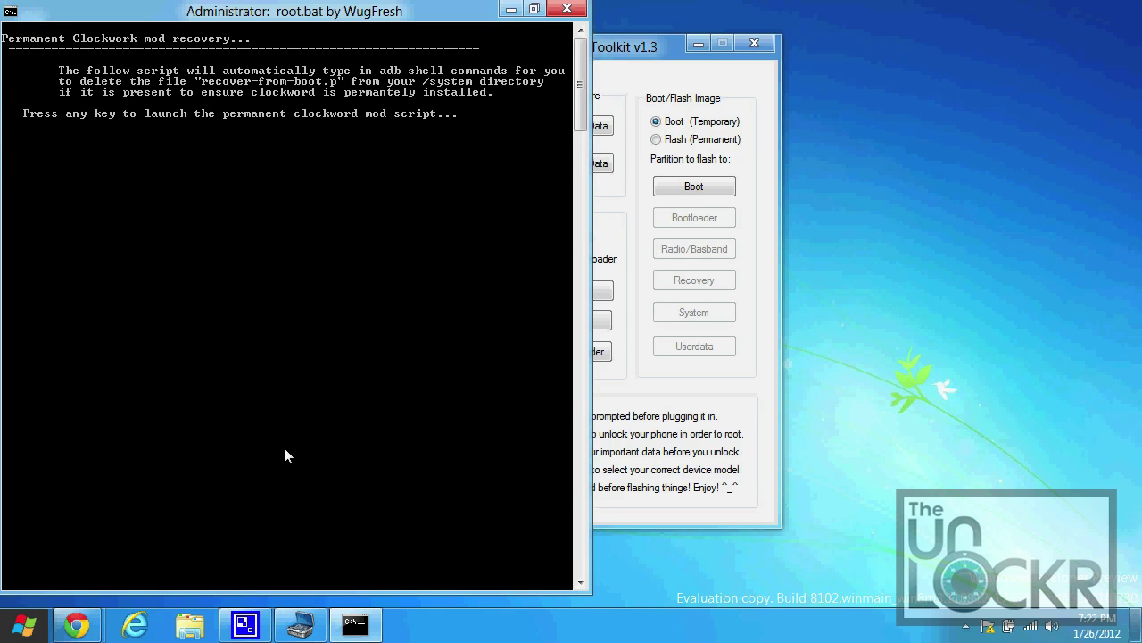
Run the permanent ClockworkMod recovery script in Command Prompt and let it finish.
key("Return")
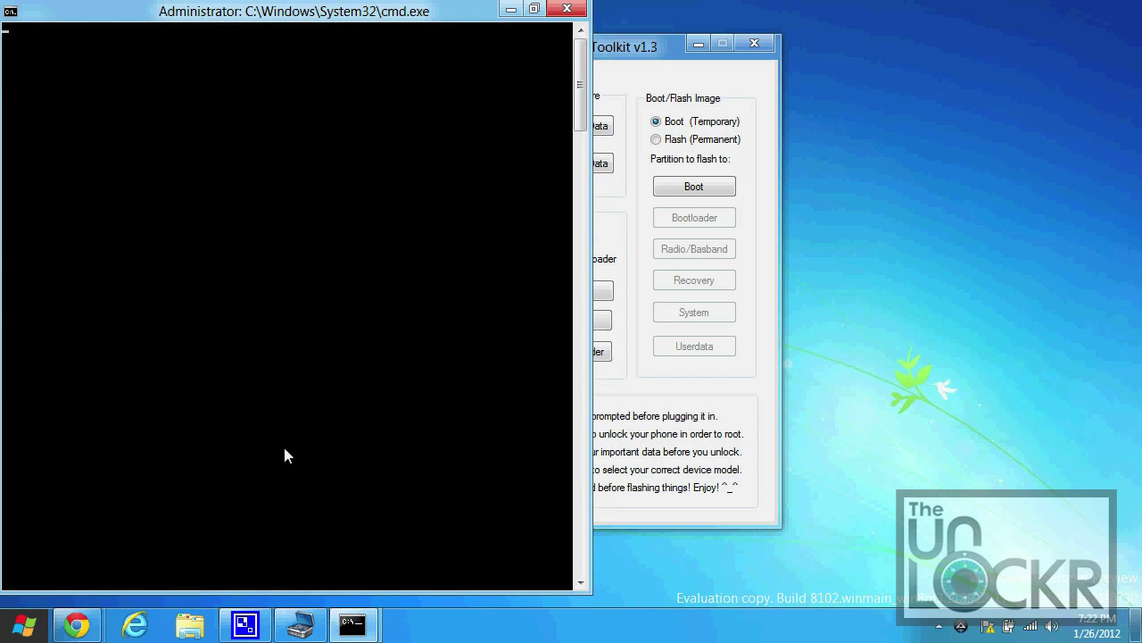